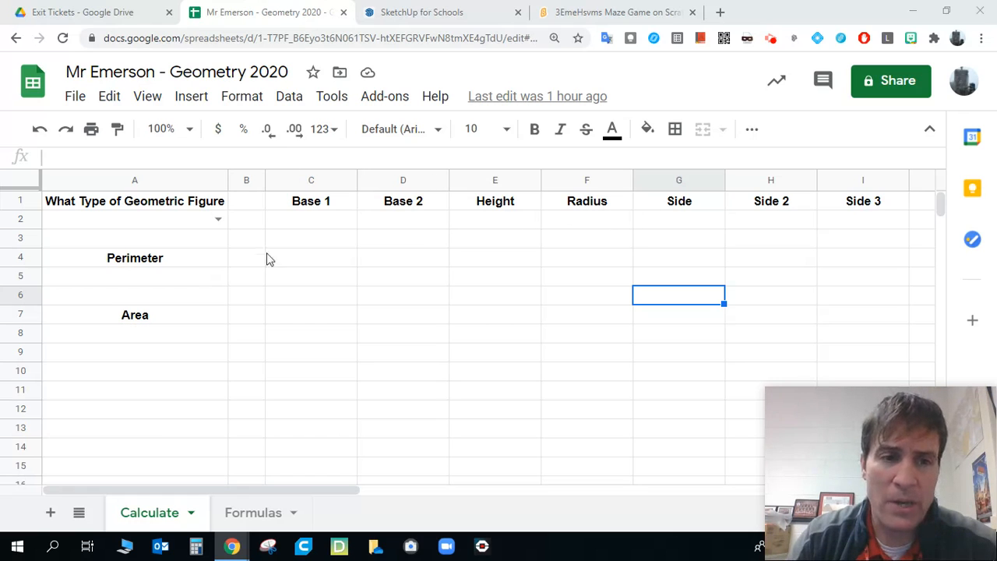
- Add the heading "Shapes" in cell F1 of the Formulas sheet
click(327, 240)
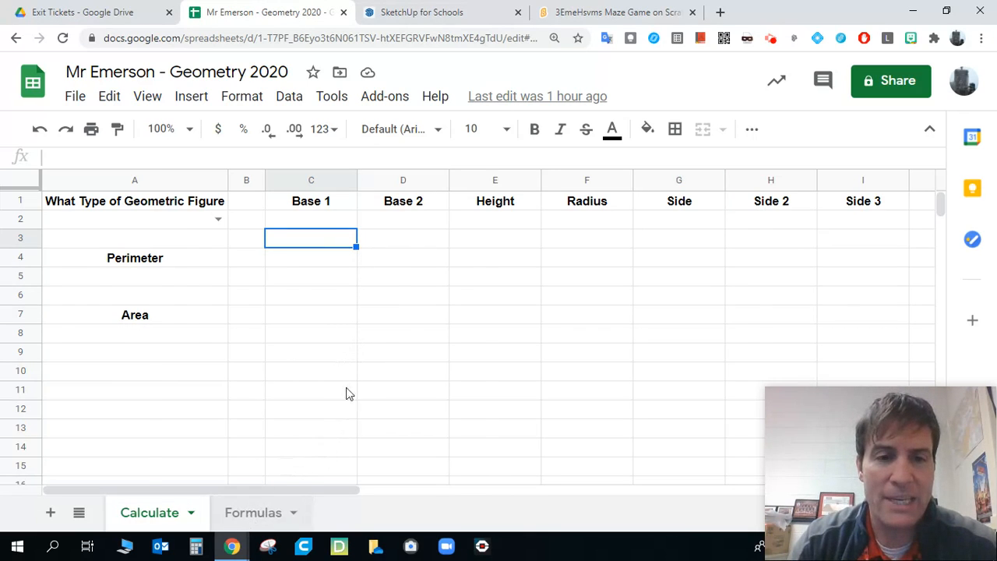
click(253, 512)
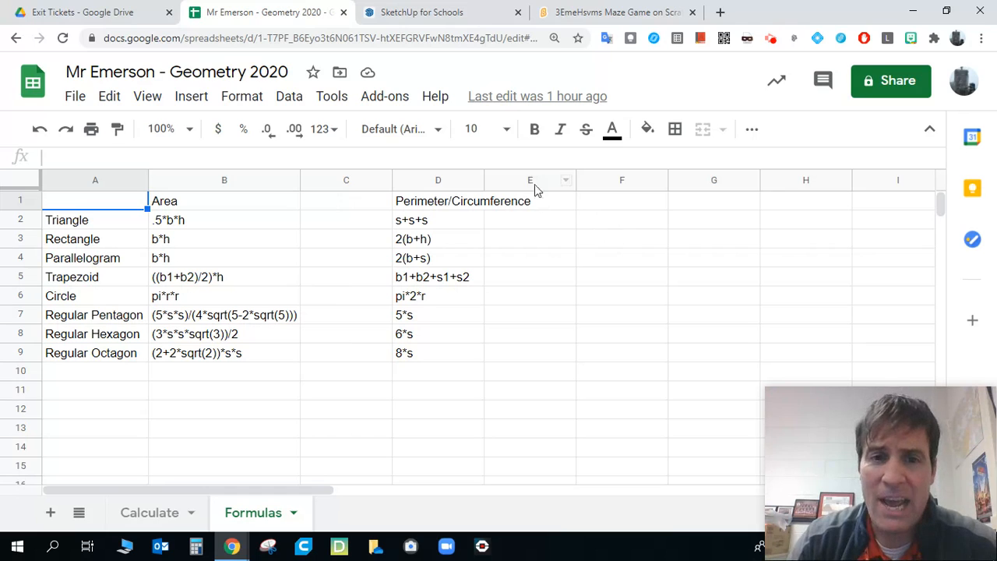
click(601, 206)
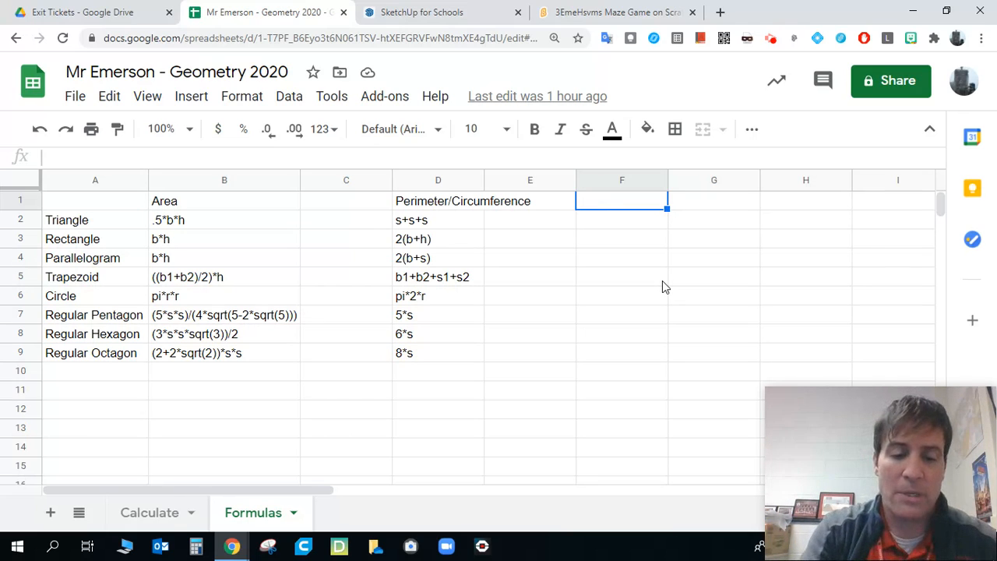
text(Sha)
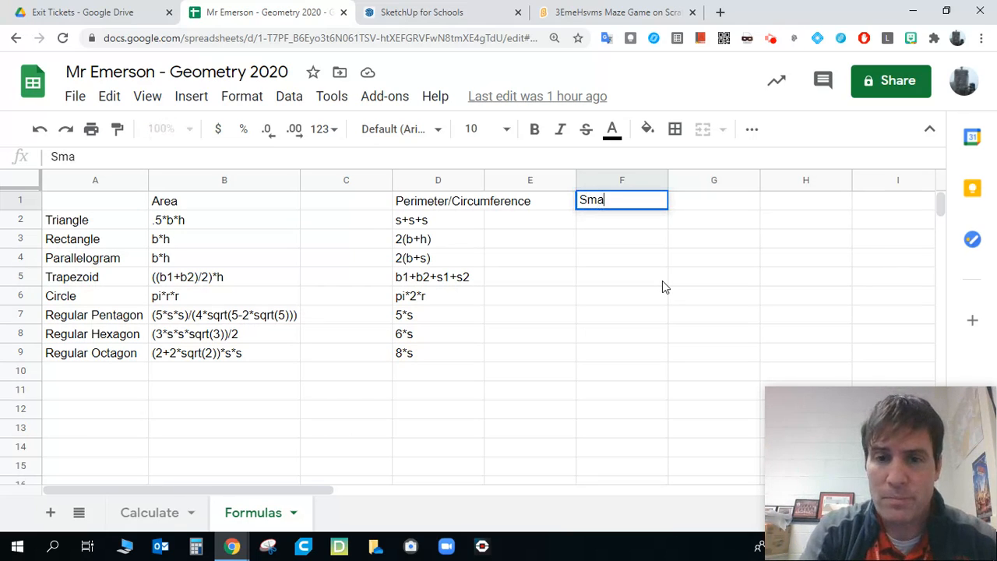
text(pes)
key(Return)
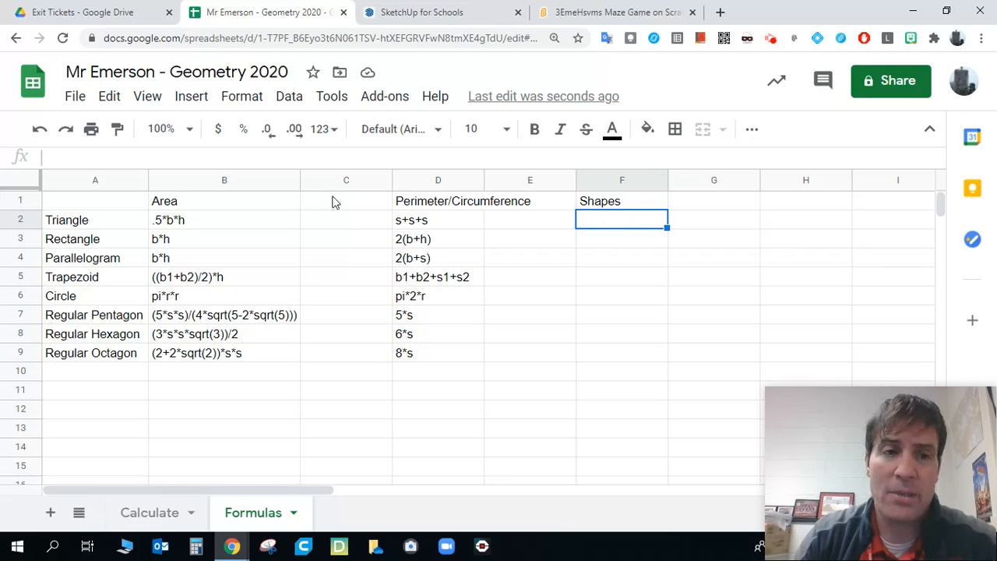
- Start inserting an in-cell image in F2 and search Google images for "triangle"
click(201, 101)
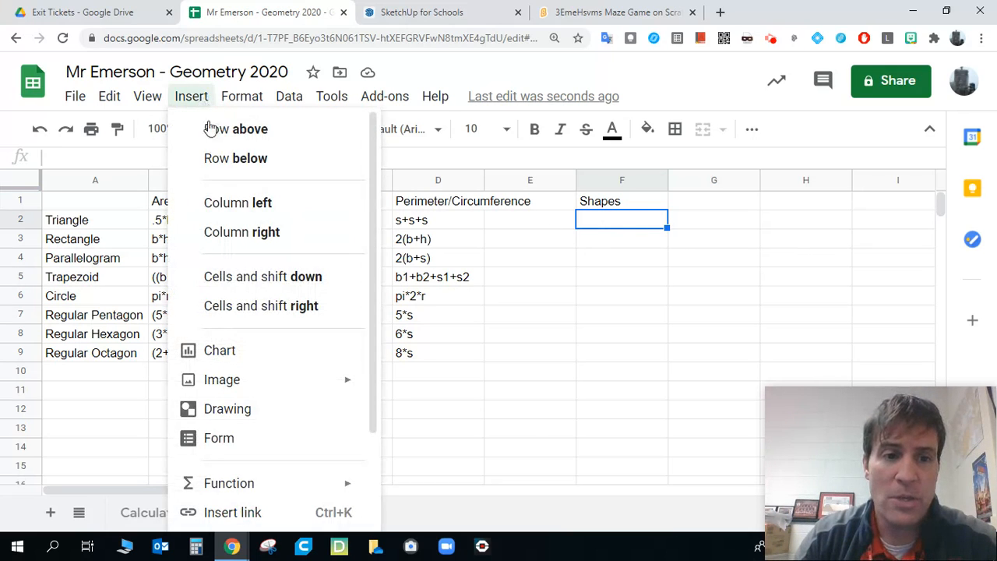
mouse_move(273, 385)
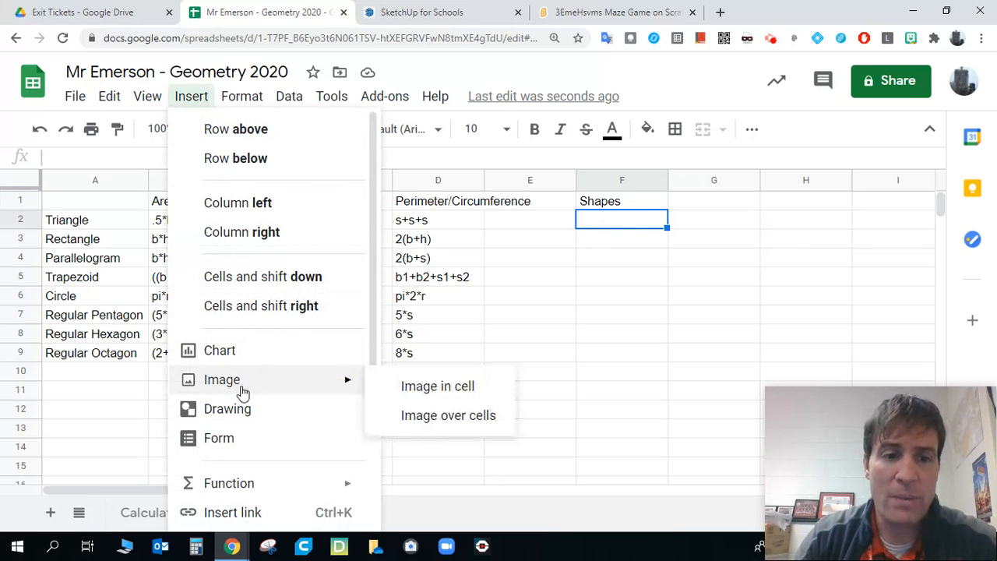
click(423, 388)
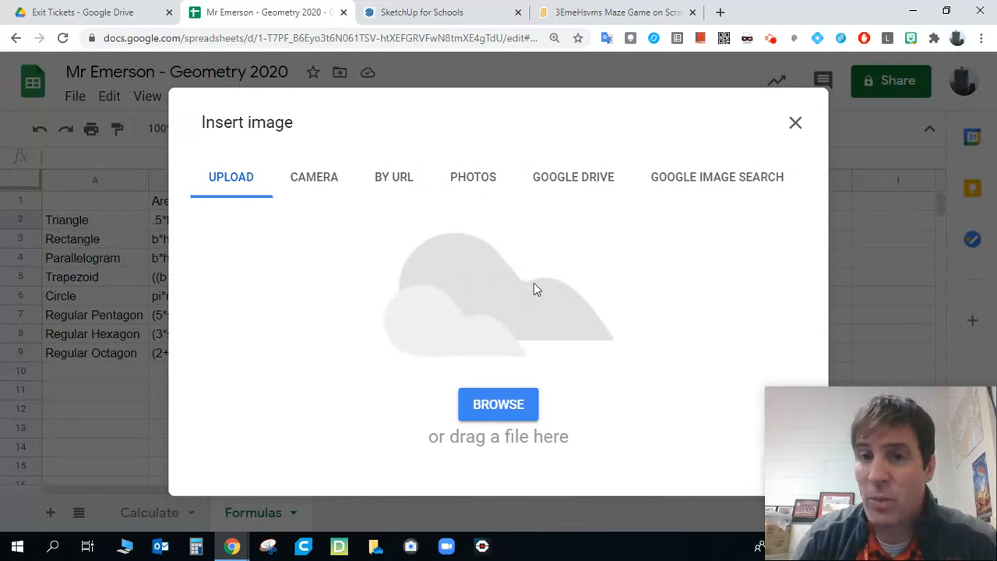
click(694, 183)
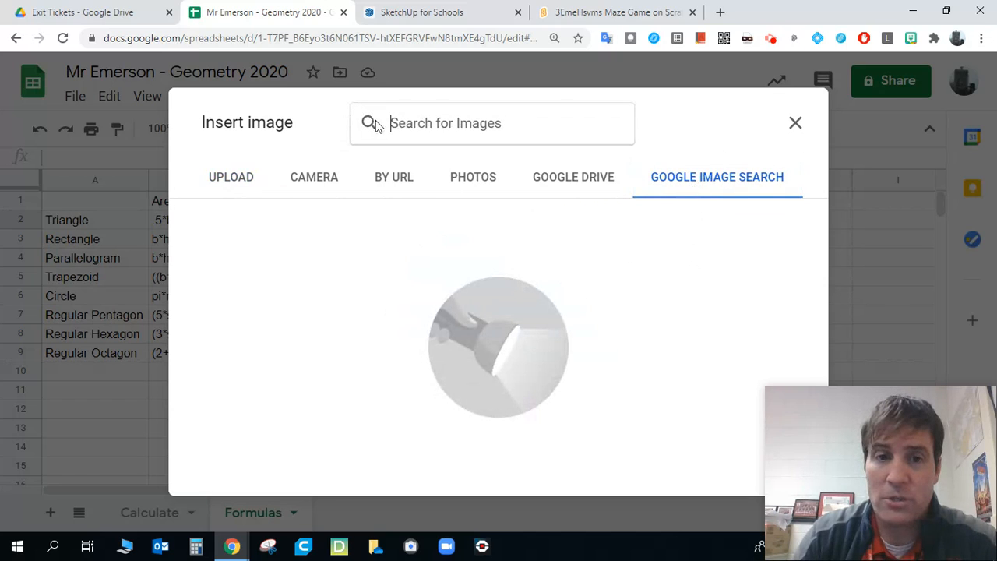
click(419, 119)
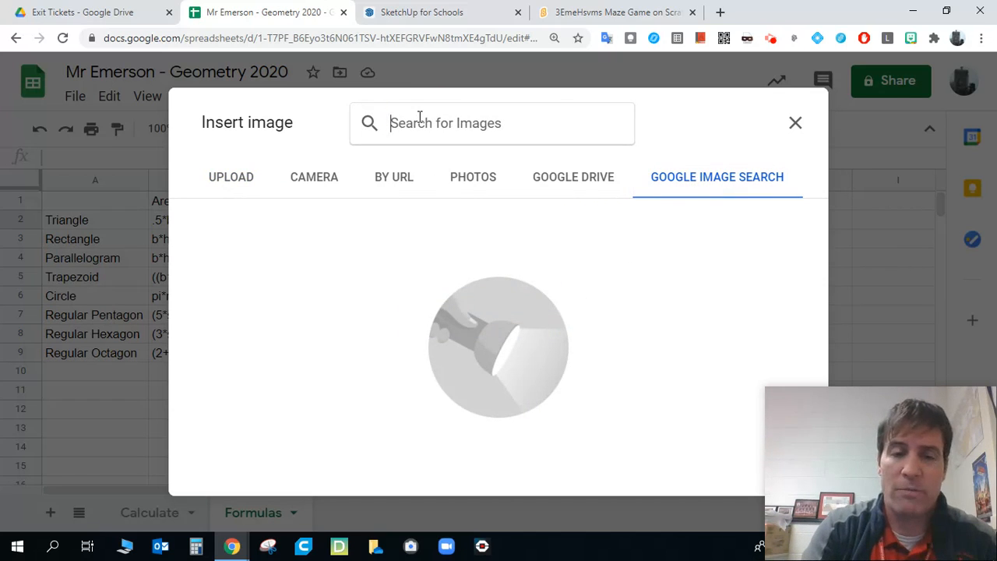
text(triangle)
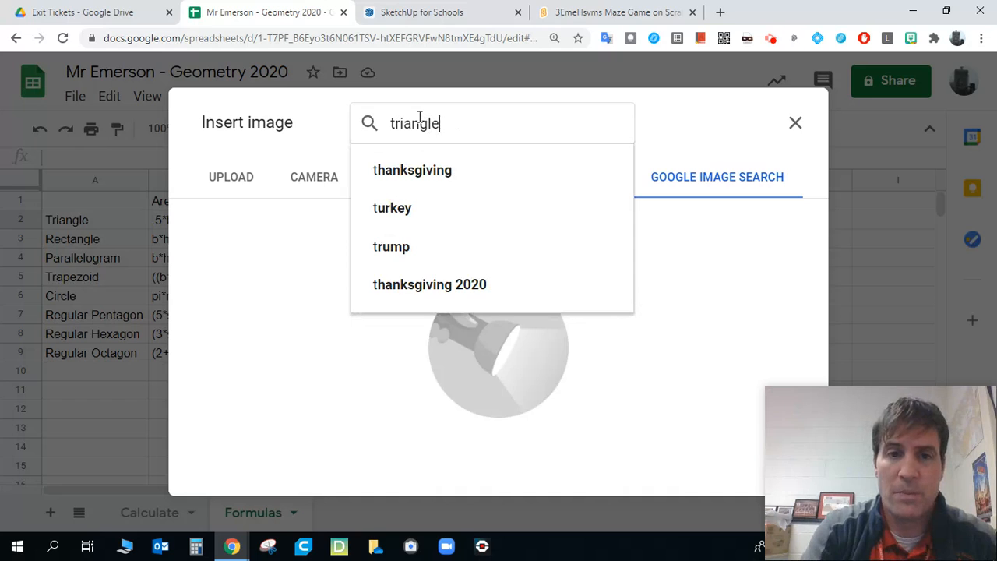
key(Return)
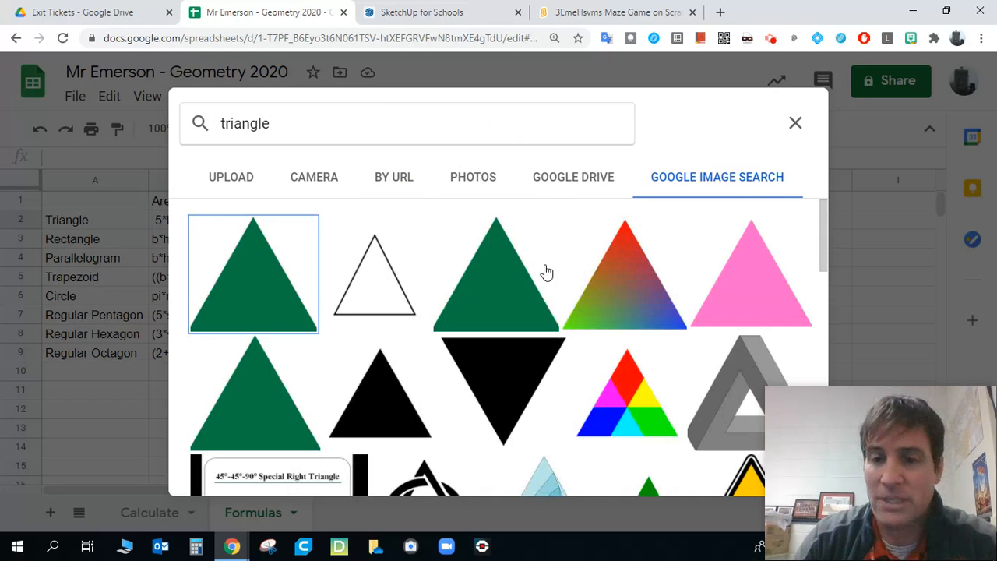
- Insert the outlined triangle diagram labelled h and b from the image results into cell F2
scroll(556, 268, down, 3)
scroll(563, 268, down, 5)
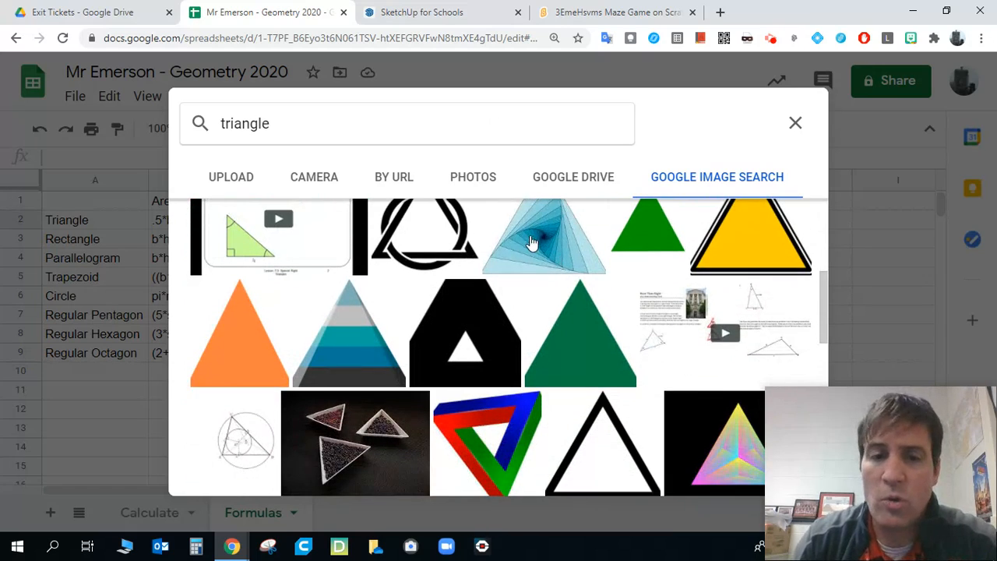
scroll(532, 262, down, 5)
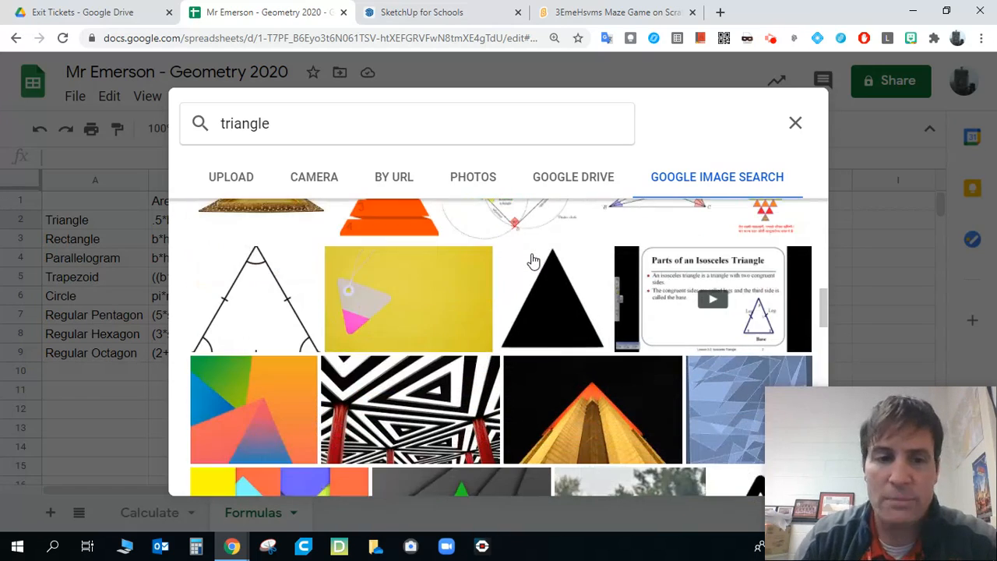
scroll(535, 263, down, 1)
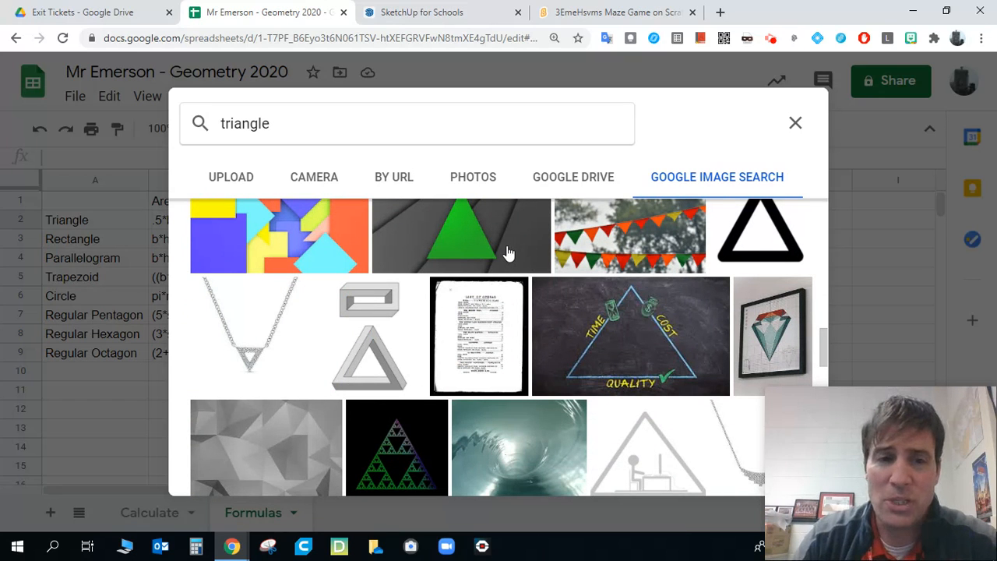
scroll(508, 254, up, 2)
scroll(509, 253, down, 4)
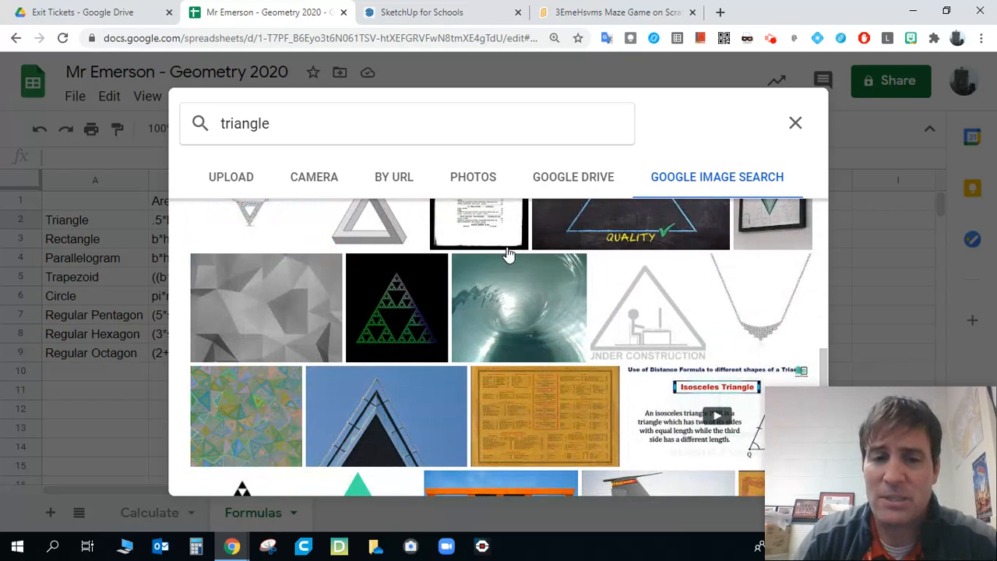
scroll(510, 256, down, 5)
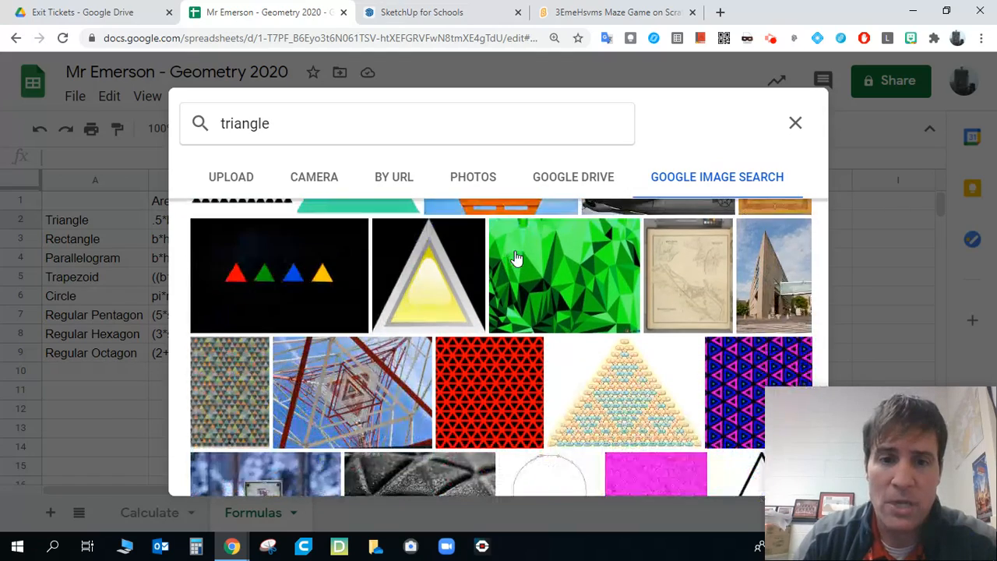
scroll(518, 258, down, 8)
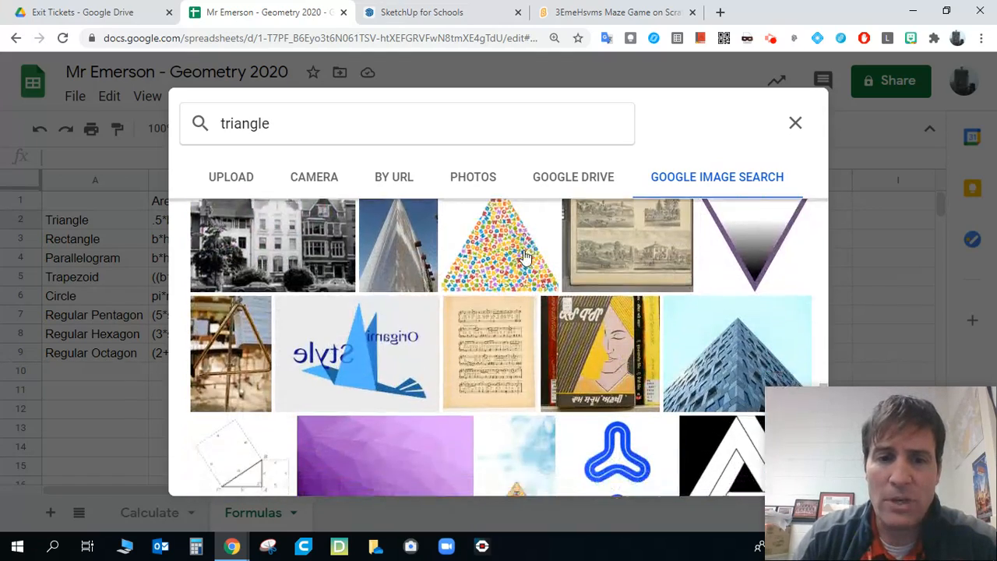
scroll(523, 257, down, 3)
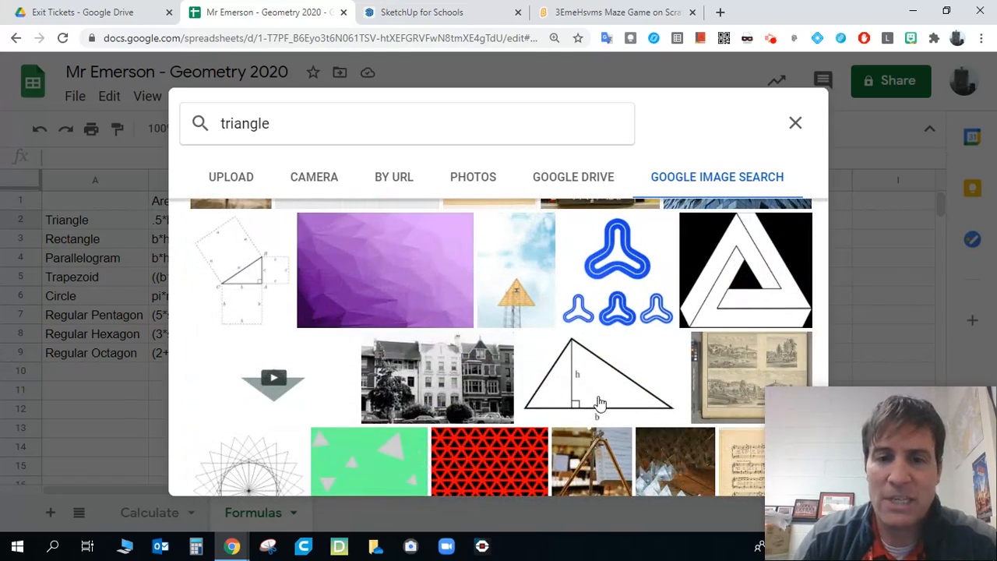
scroll(597, 382, down, 2)
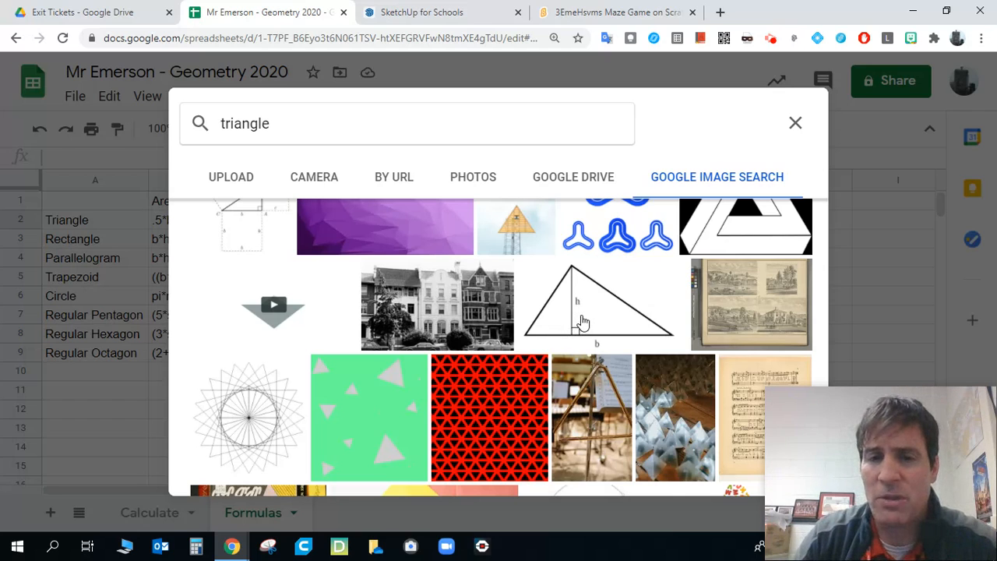
click(586, 318)
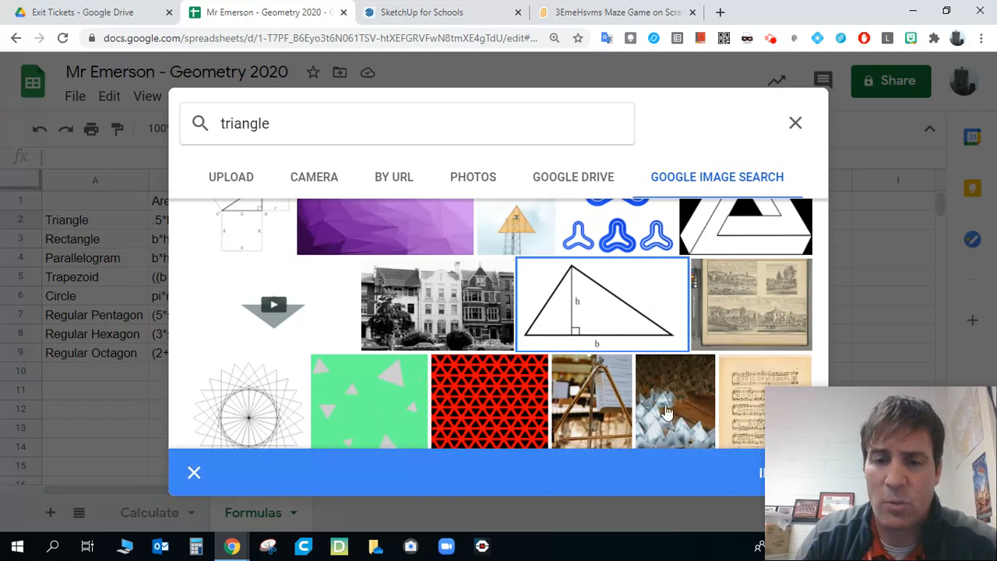
click(762, 478)
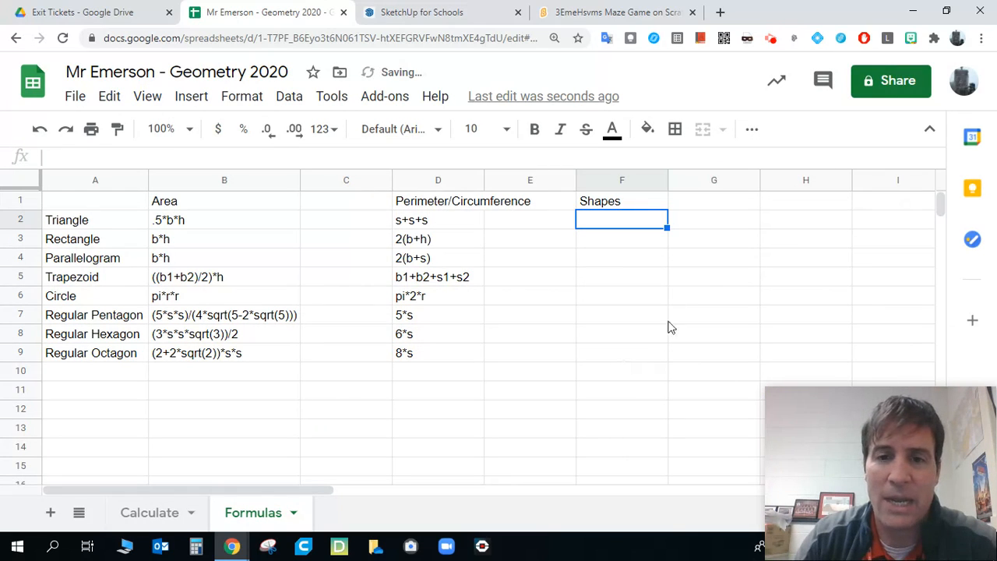
- Start inserting an in-cell image in F3 and search Google images for "rectangle"
click(598, 244)
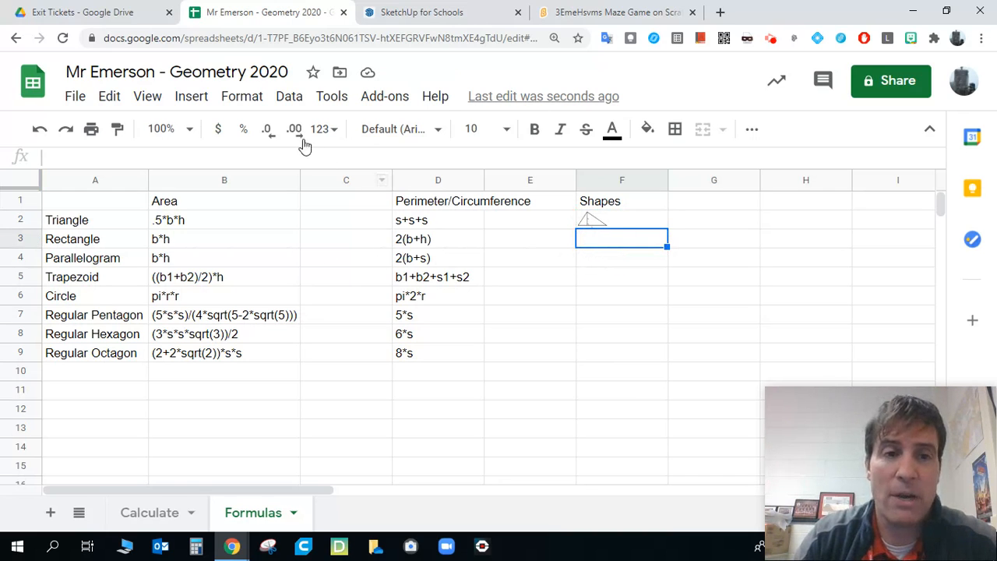
click(194, 99)
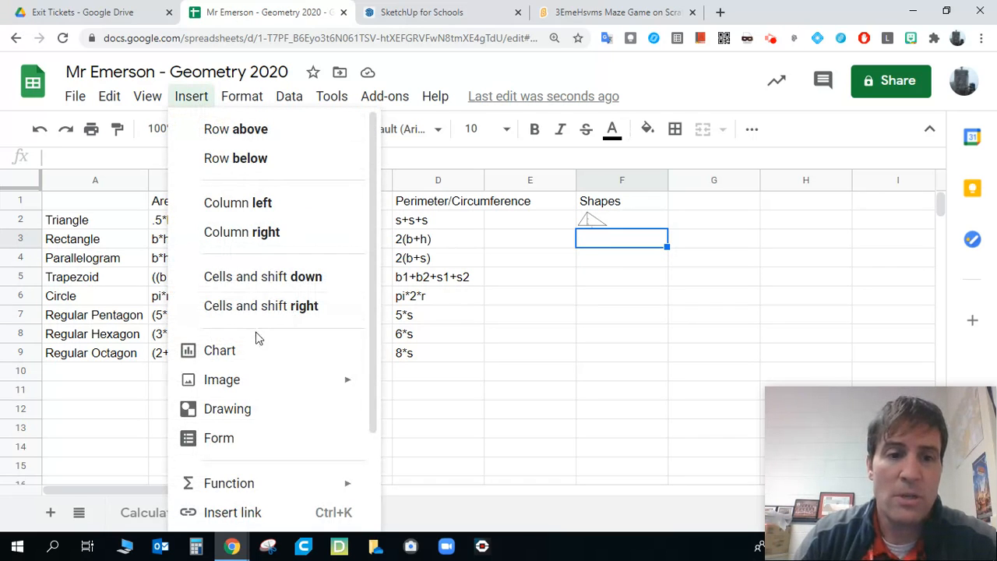
mouse_move(263, 387)
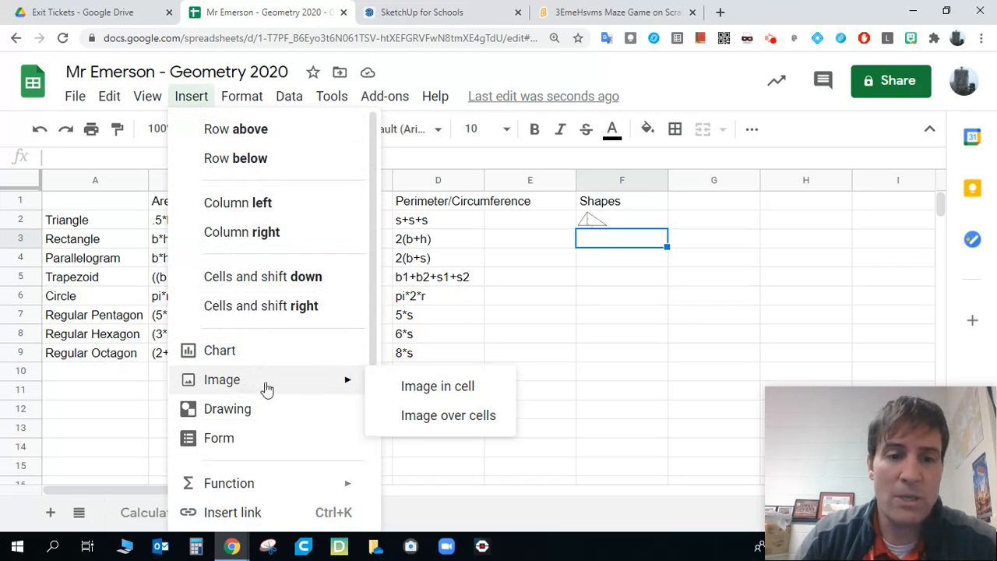
click(454, 387)
click(694, 179)
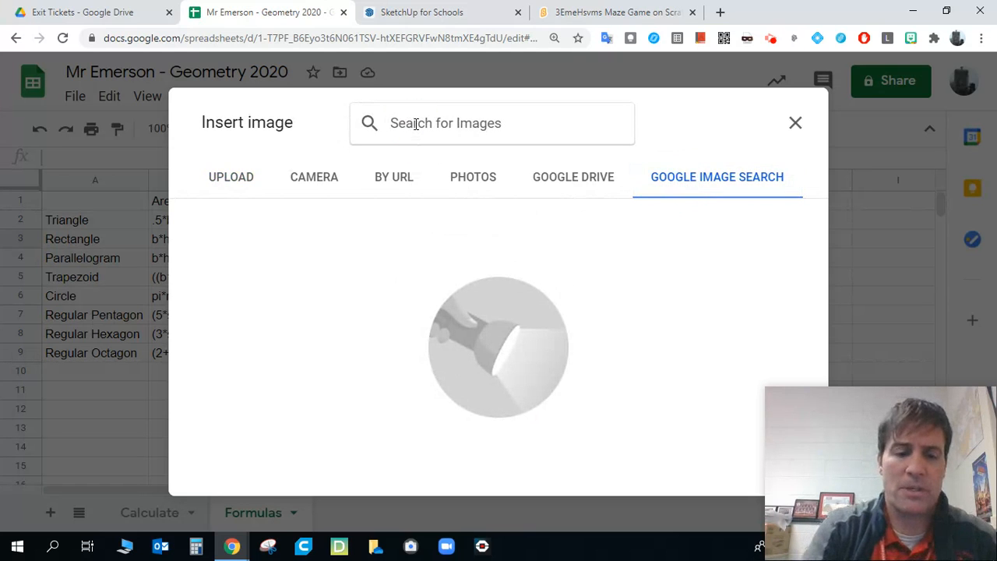
click(415, 123)
text(Rectangle)
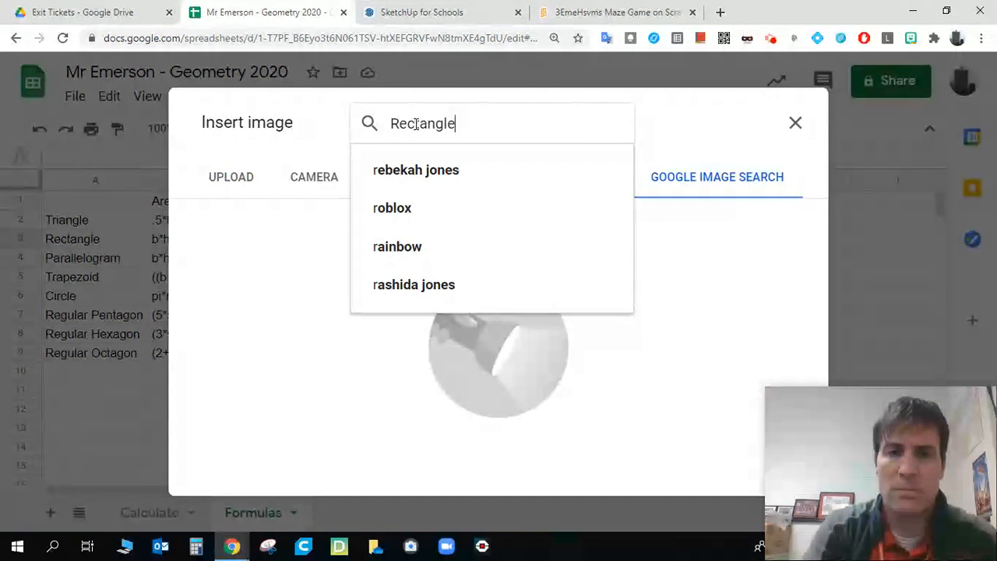
click(416, 168)
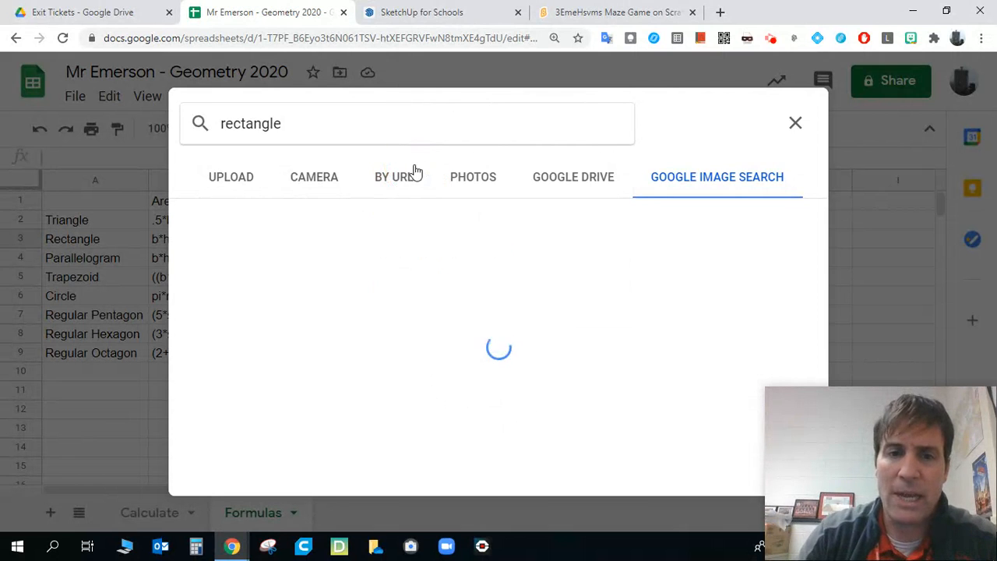
- Insert the light-blue rectangle diagram with sides labelled l and w from the image results into cell F3
scroll(500, 290, down, 2)
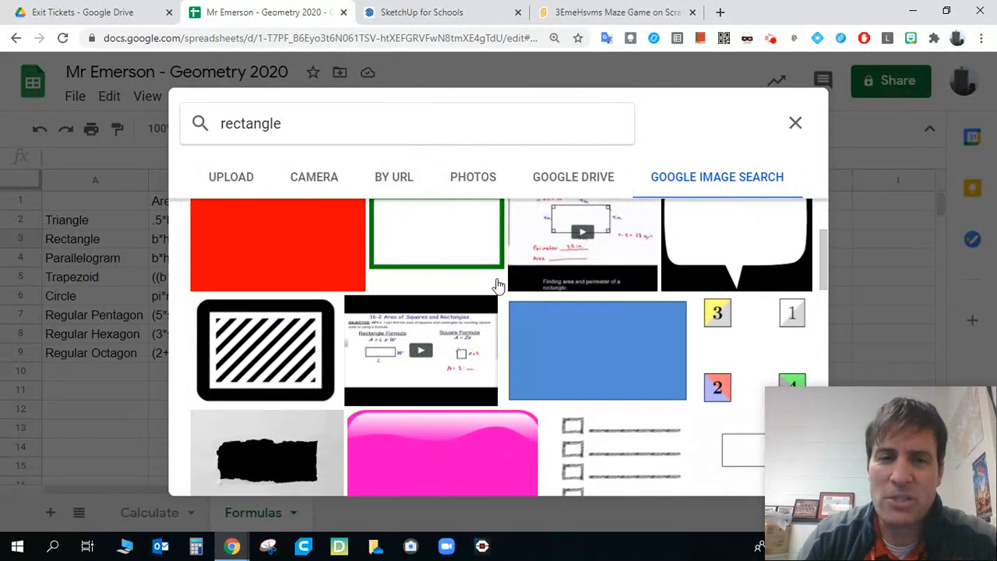
scroll(499, 286, down, 4)
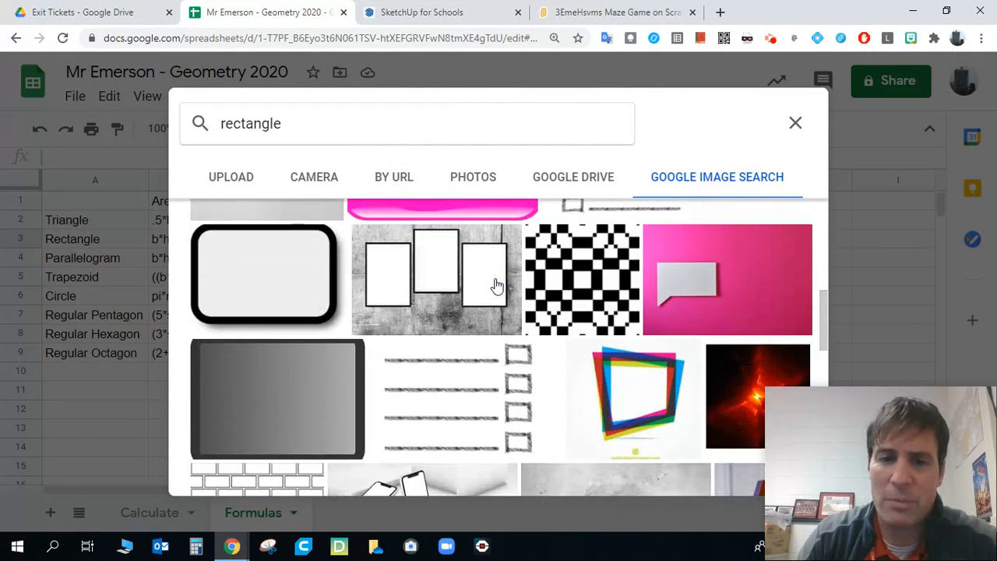
scroll(497, 286, down, 5)
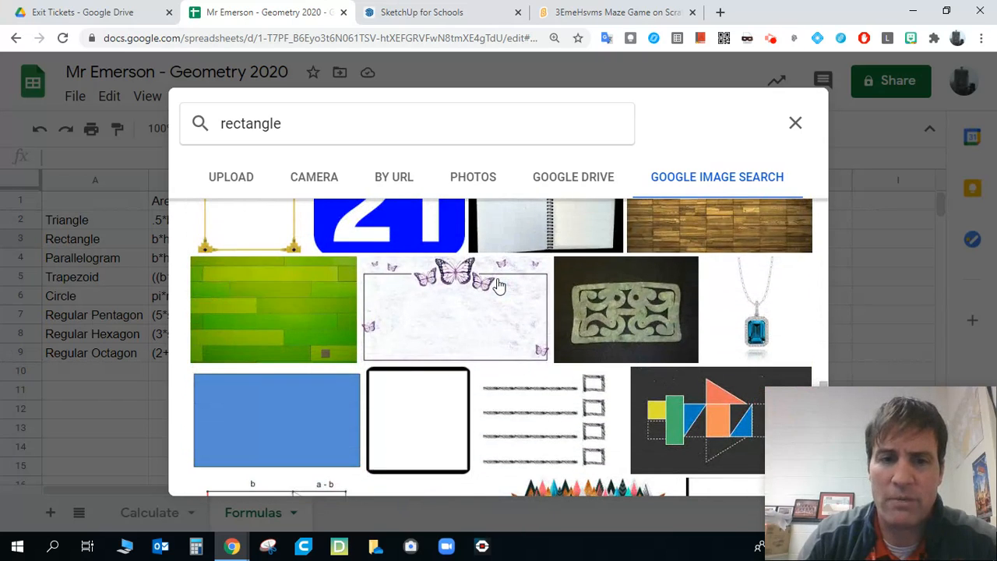
scroll(500, 286, down, 4)
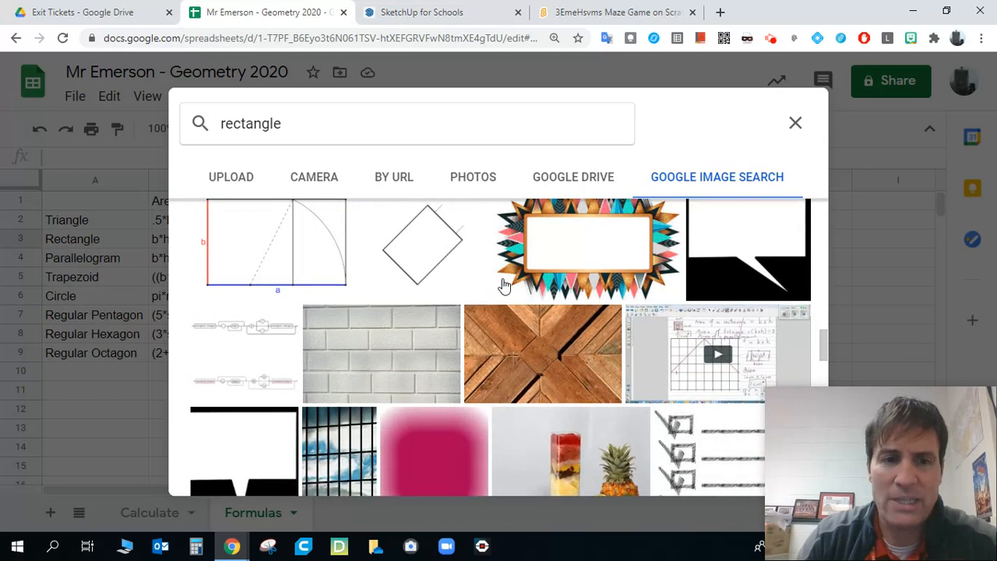
scroll(480, 276, up, 1)
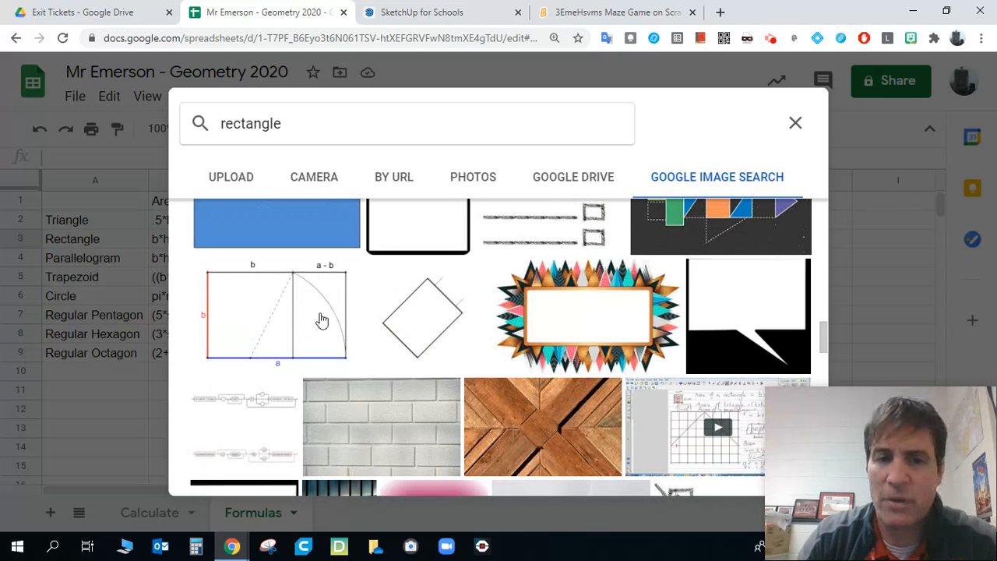
scroll(416, 340, down, 2)
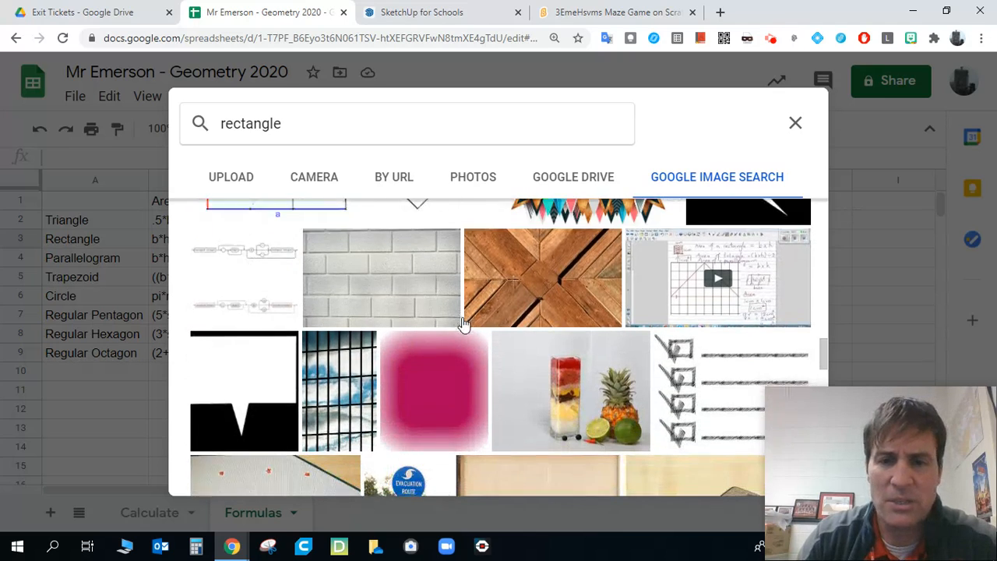
scroll(468, 324, down, 8)
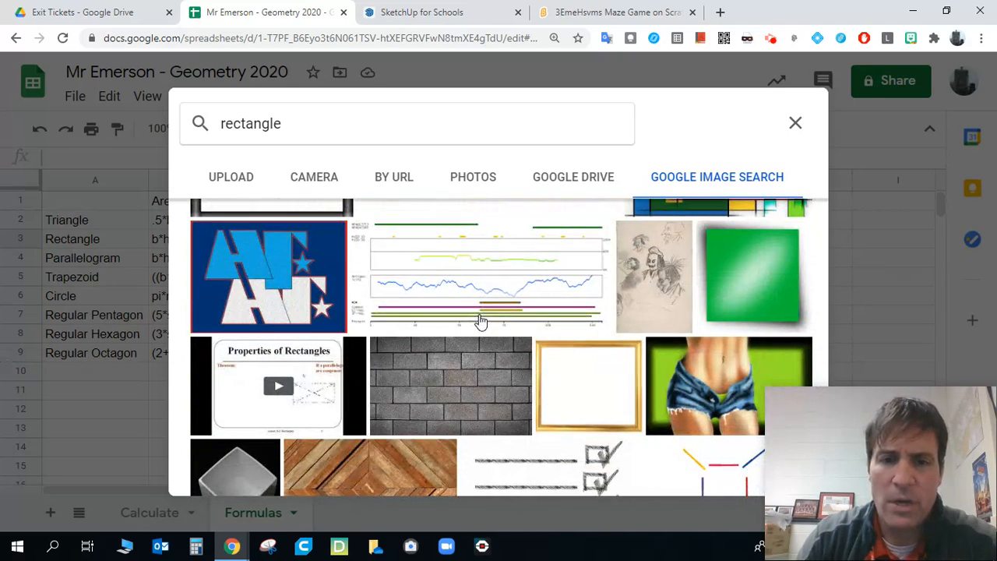
scroll(483, 319, down, 8)
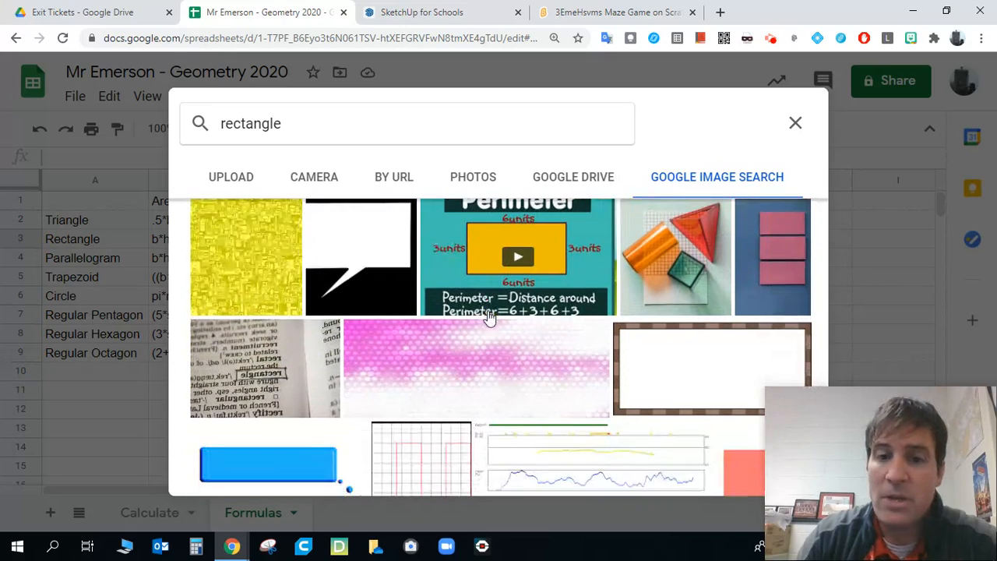
scroll(491, 316, down, 6)
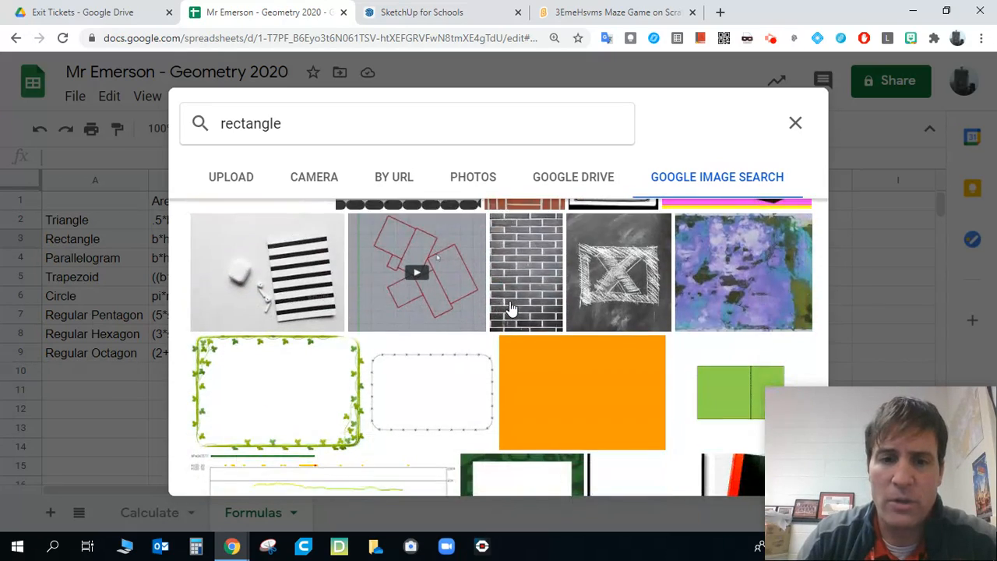
scroll(510, 309, down, 2)
scroll(514, 309, down, 3)
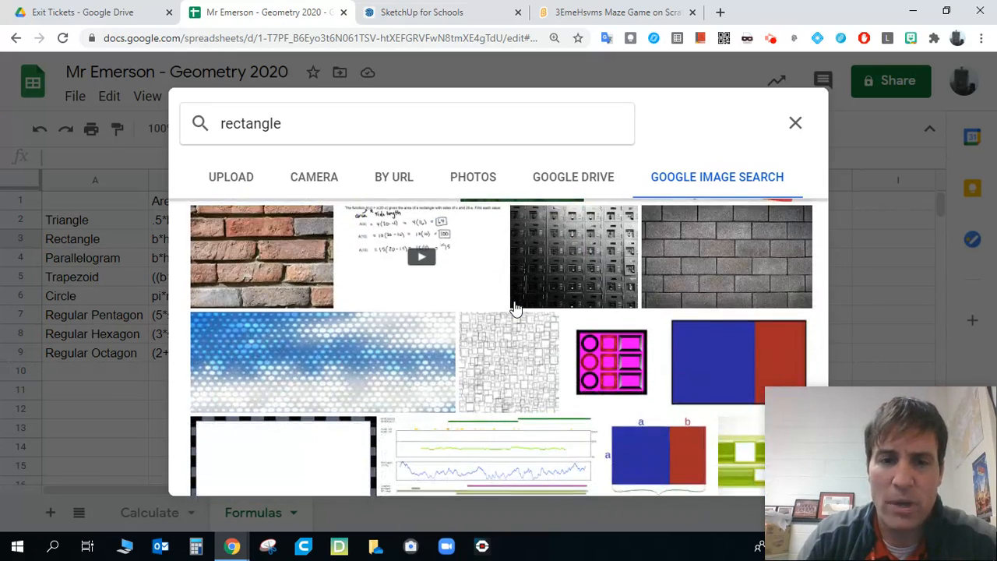
scroll(515, 308, down, 3)
scroll(514, 309, down, 4)
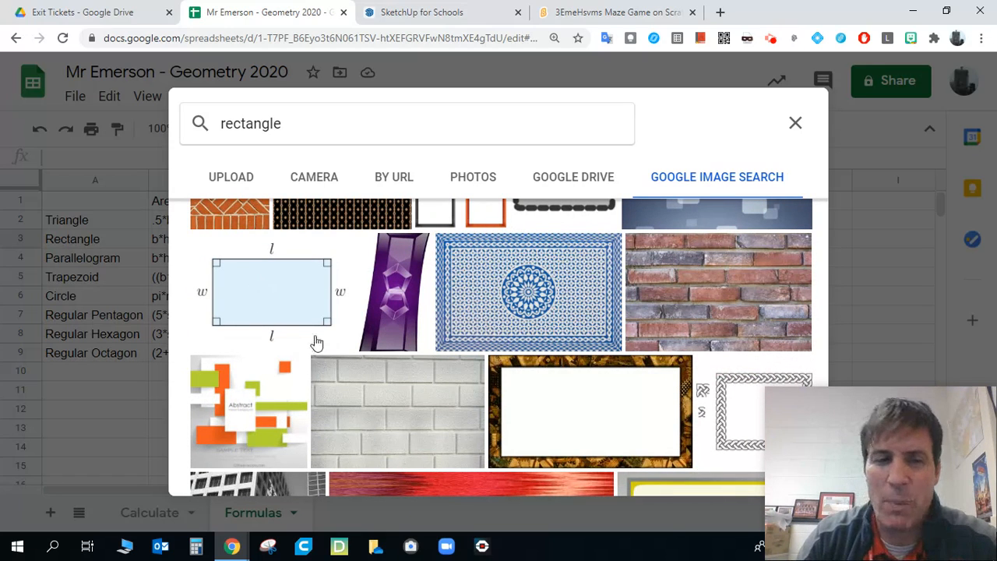
click(261, 300)
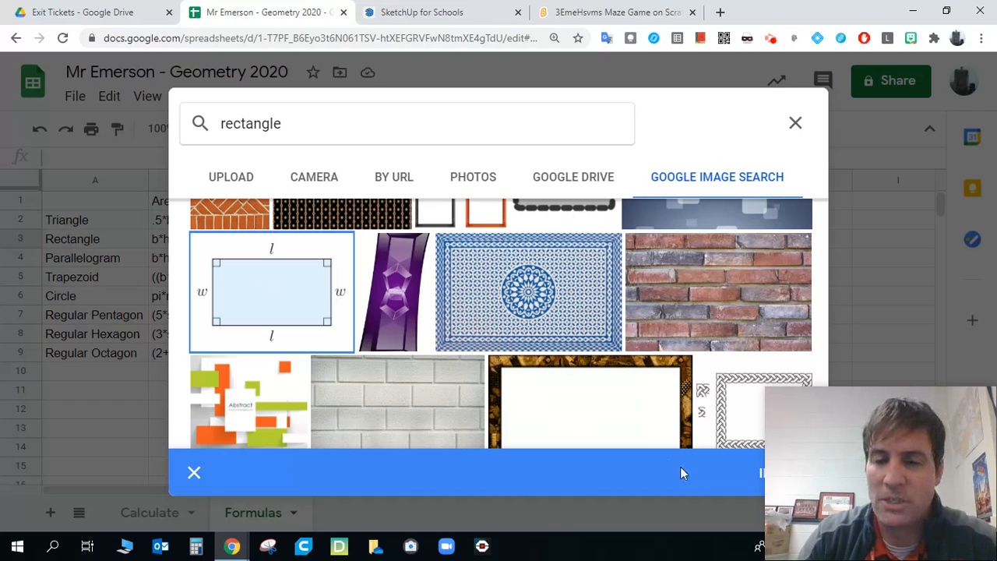
click(758, 480)
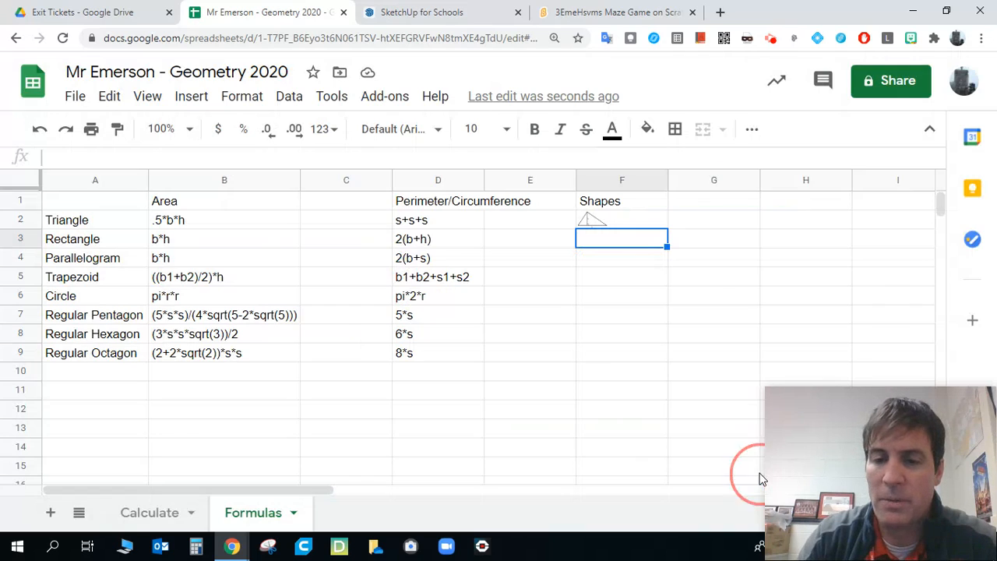
- Start inserting an in-cell image in F4 for the parallelogram, using Google image search as the source
click(628, 258)
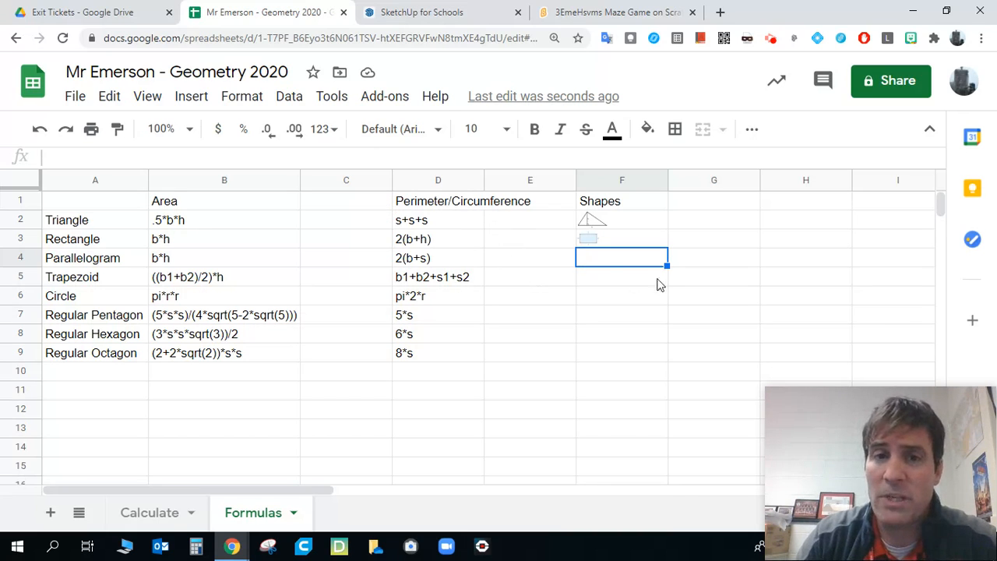
click(187, 99)
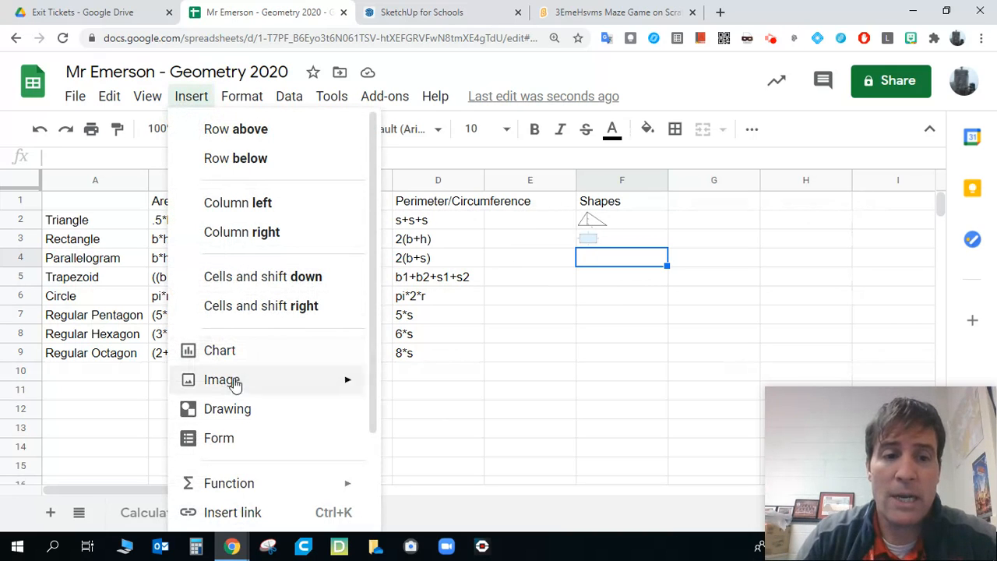
mouse_move(251, 381)
click(425, 385)
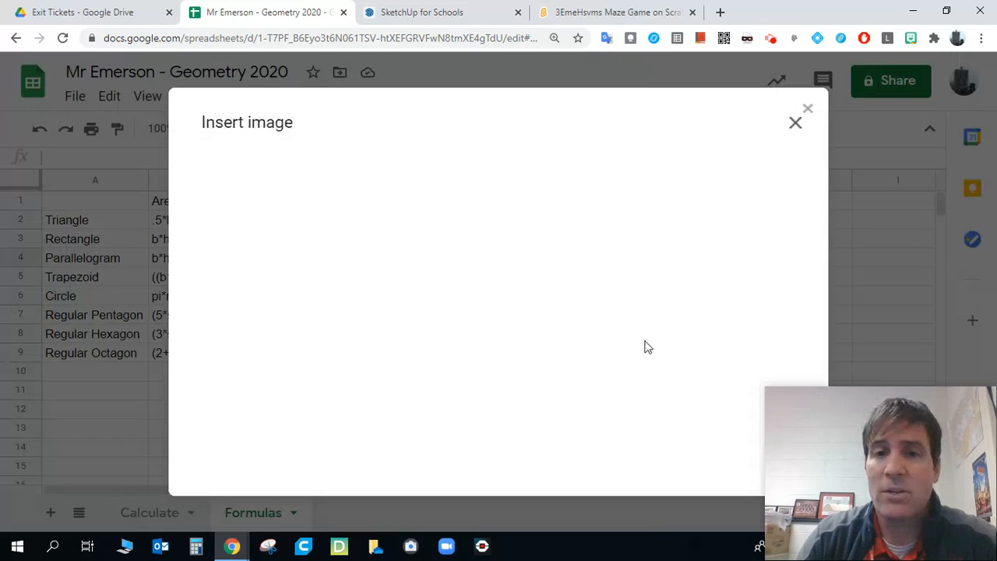
click(722, 183)
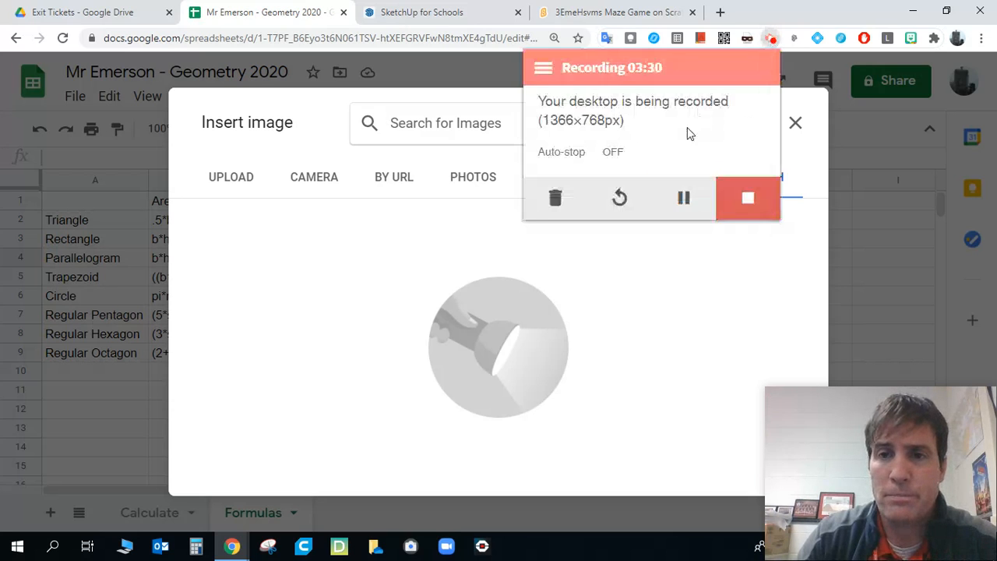
click(684, 198)
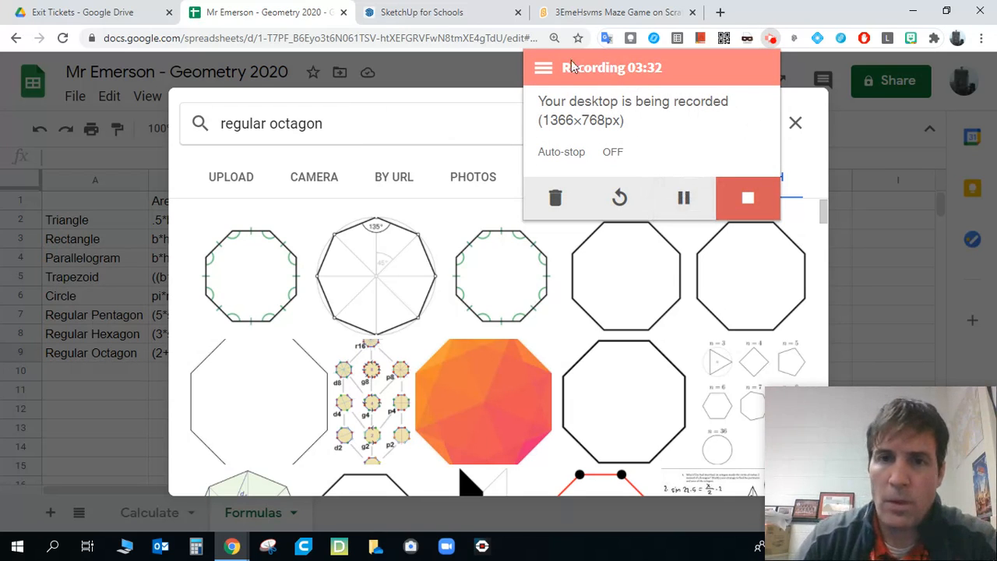
click(491, 59)
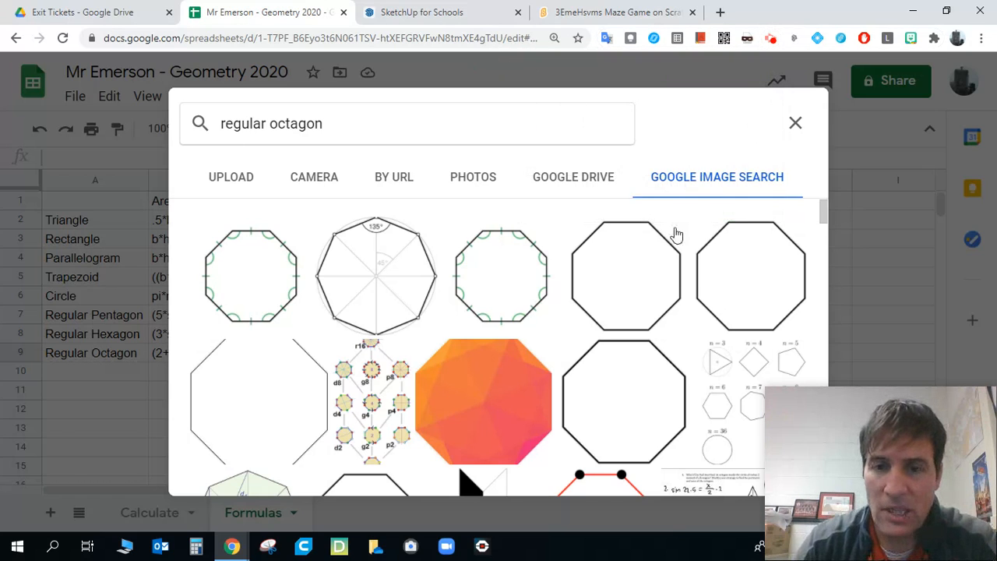
- Insert the plain black-outlined octagon from the "regular octagon" image results into cell F9
click(650, 247)
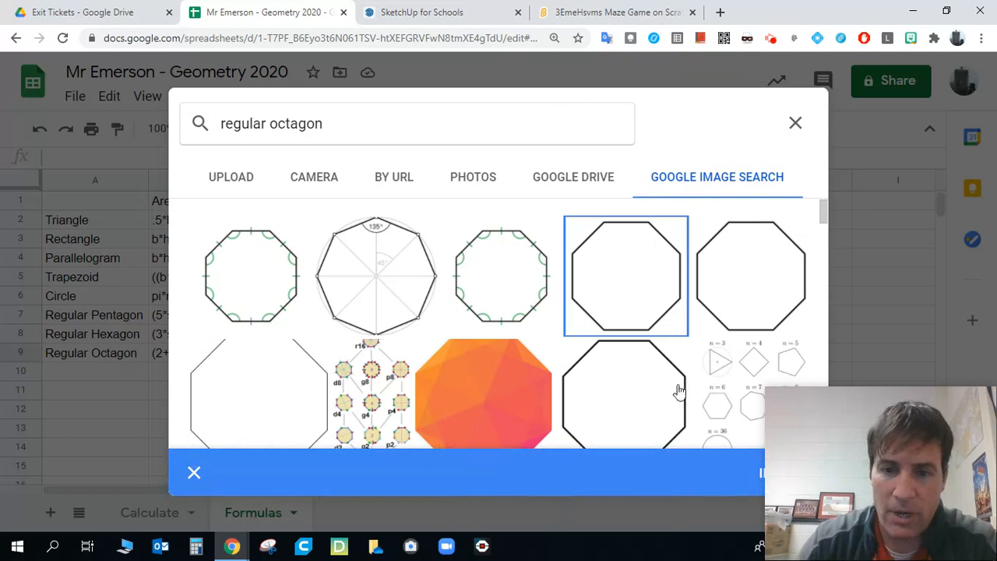
click(757, 474)
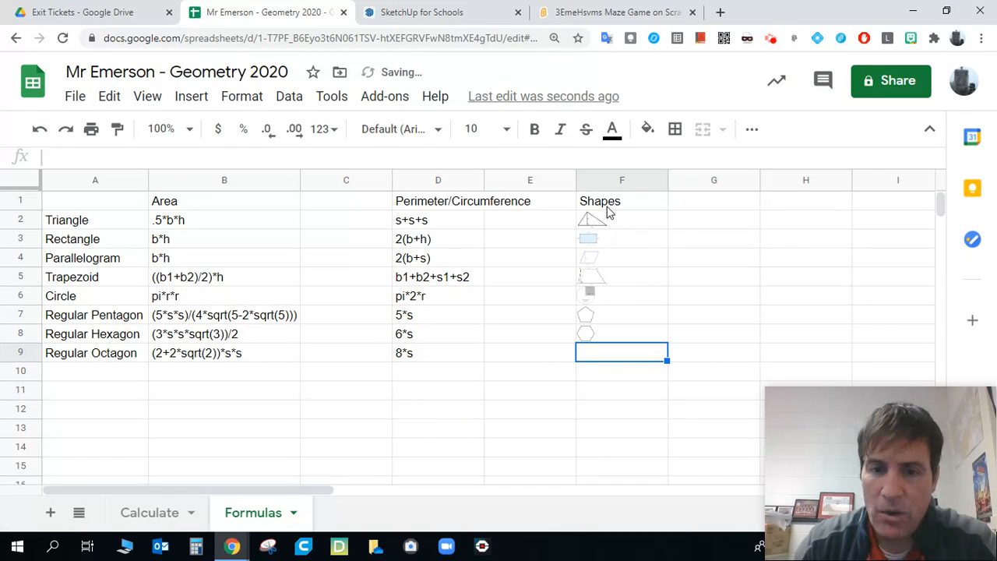
click(574, 386)
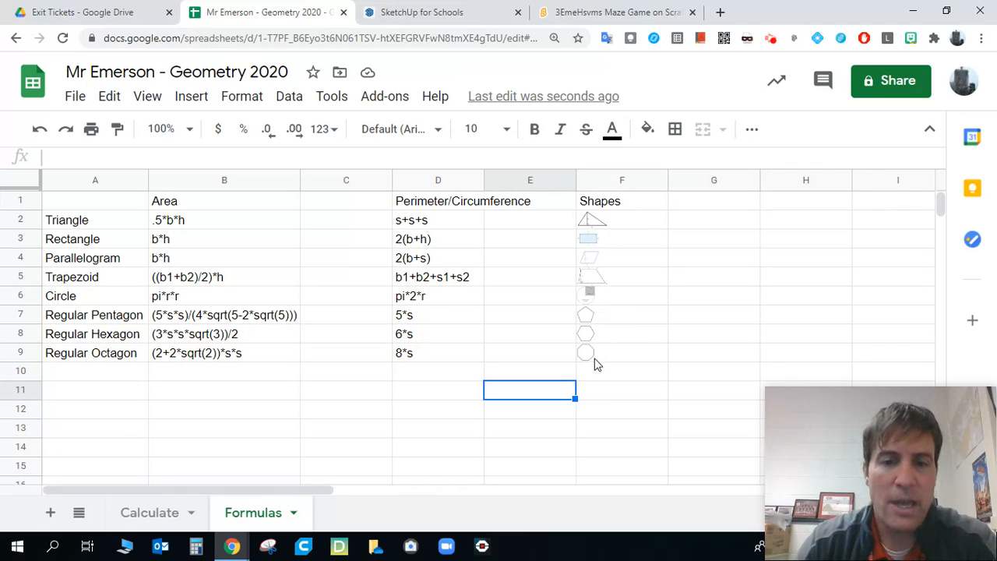
- Review the geometric figure selector in cell A2 of the Calculate sheet and return to the Formulas sheet
click(100, 202)
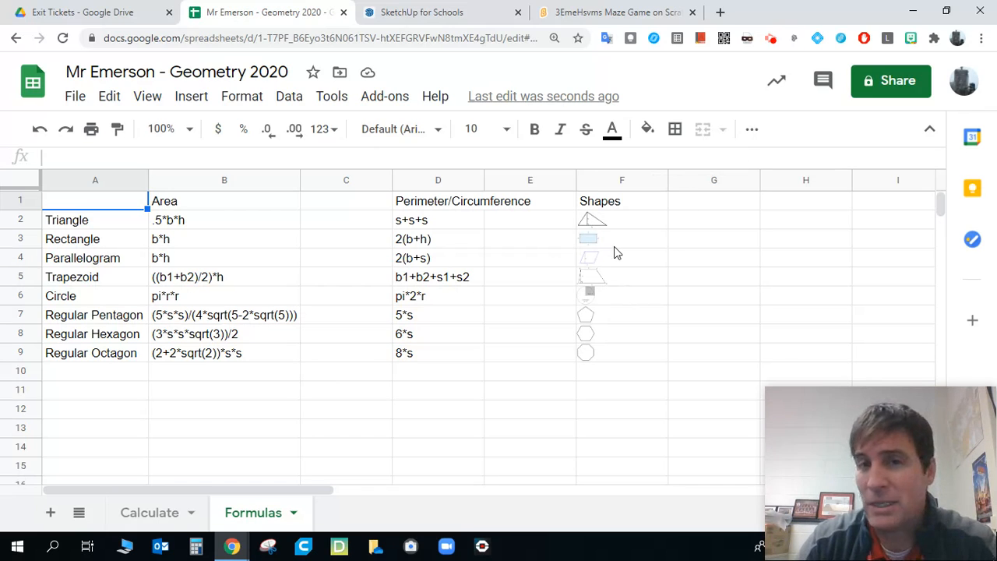
click(160, 516)
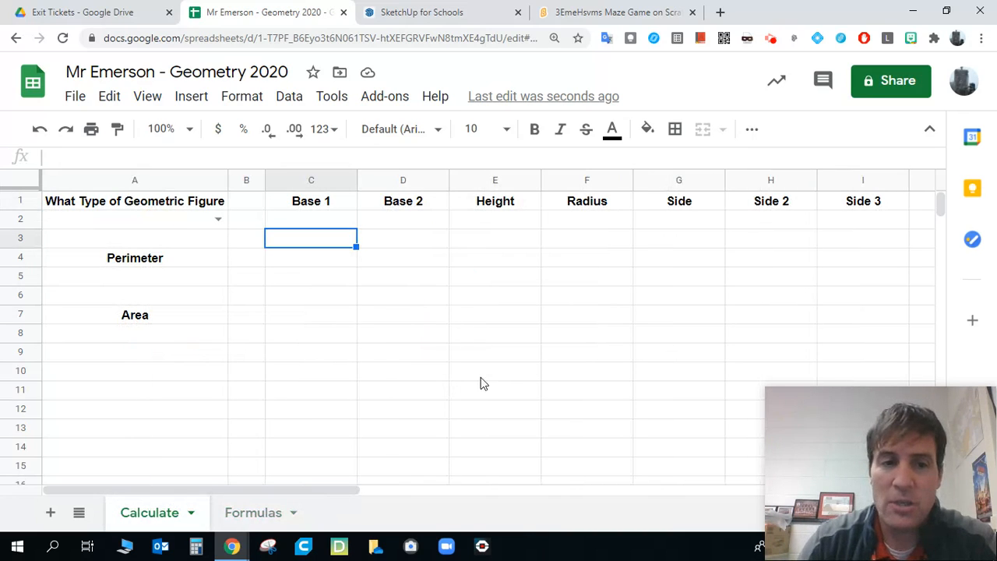
click(175, 226)
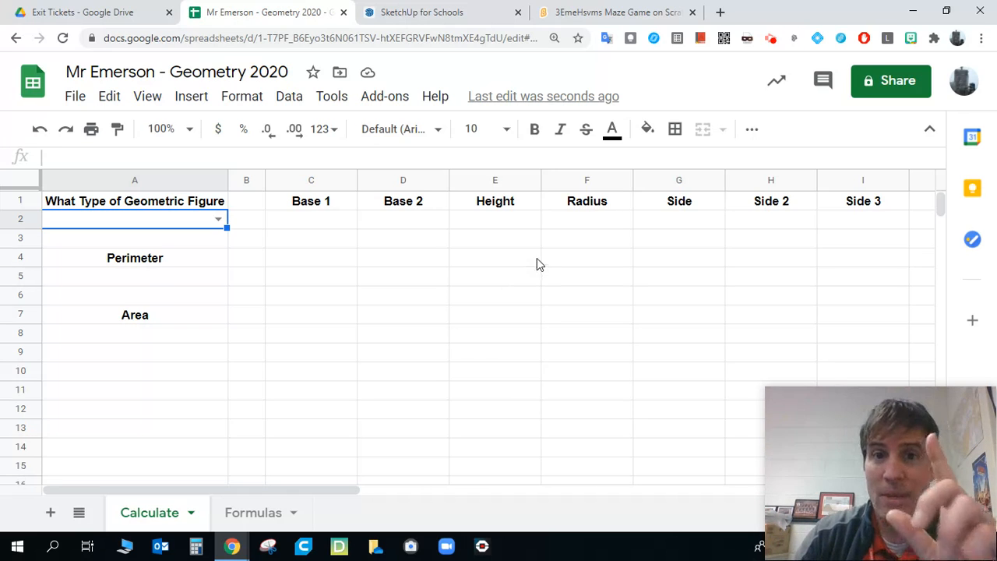
click(241, 513)
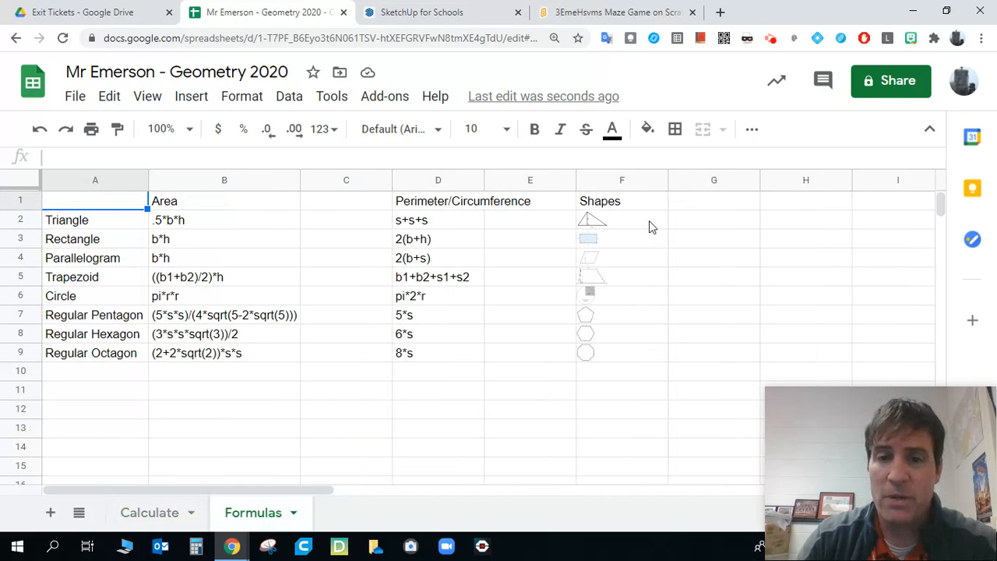